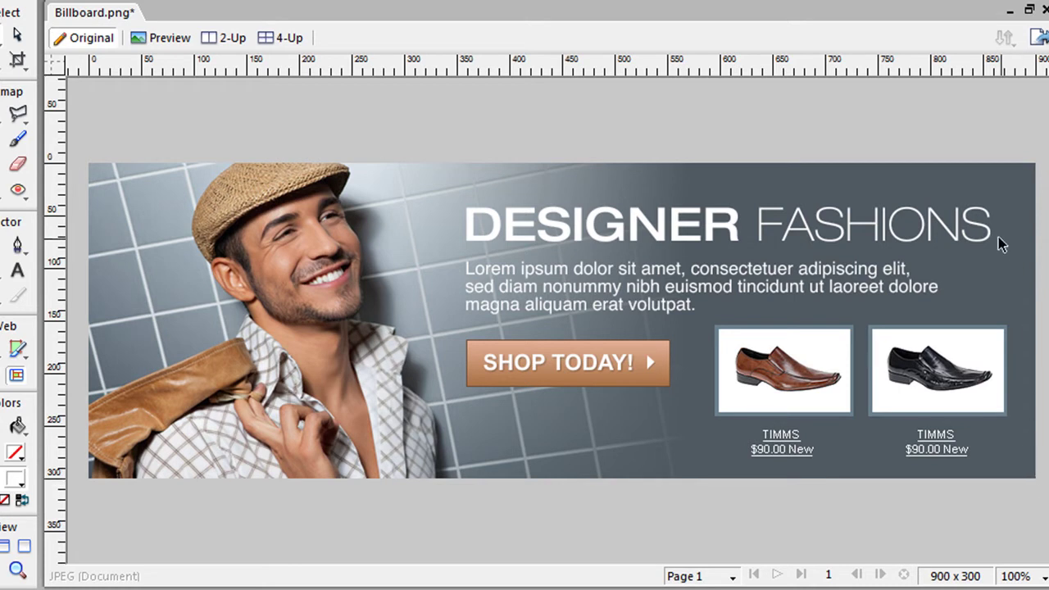
Select the SHOP TODAY button and the shoe group, then clear the selection
click(589, 386)
click(726, 392)
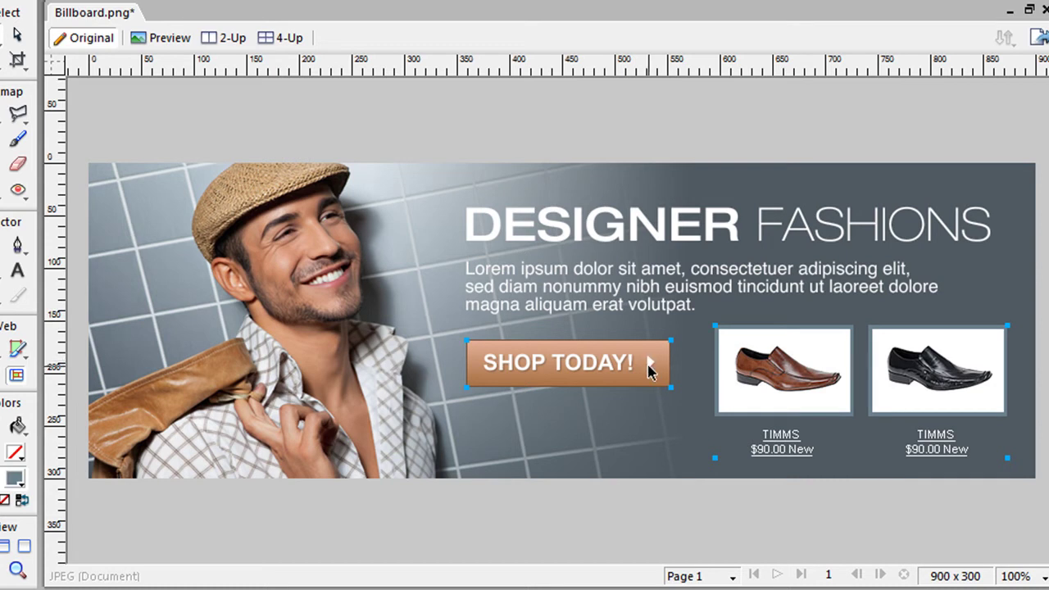
click(916, 489)
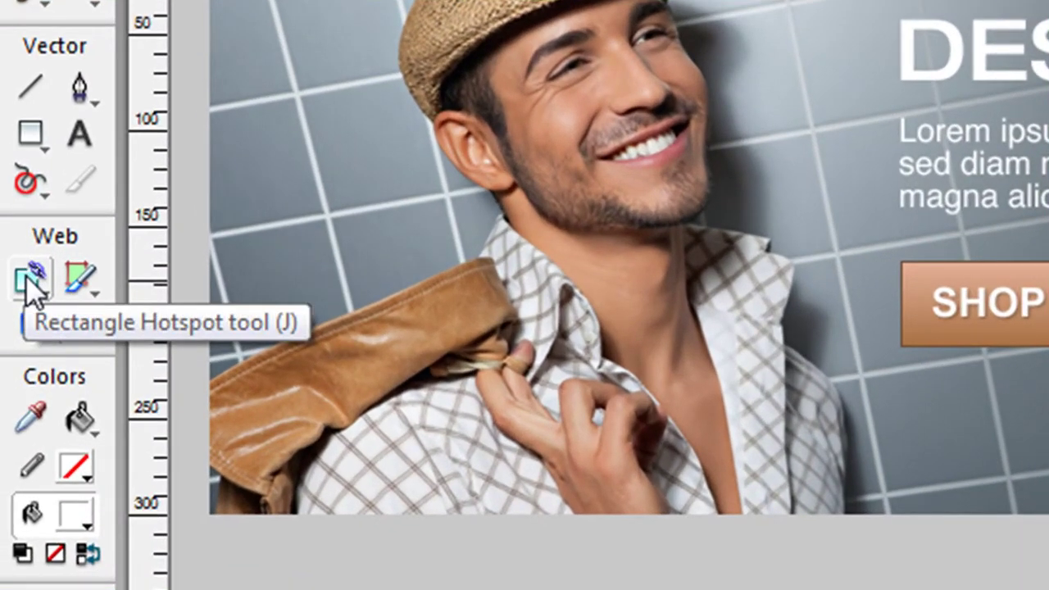
Draw rectangle hotspots over the SHOP TODAY button, the first shoe and the second shoe
click(33, 281)
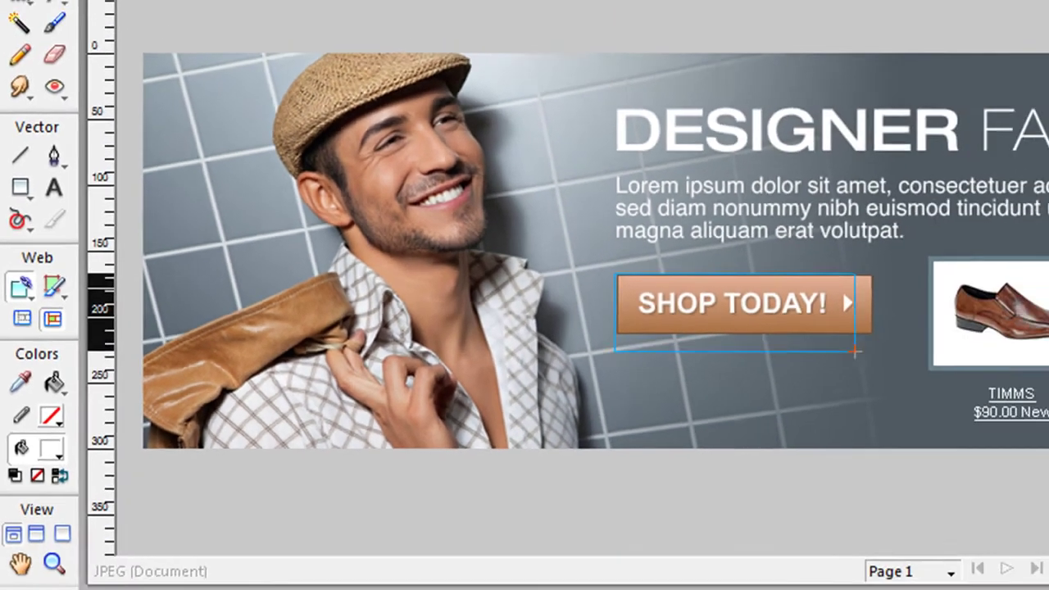
drag(592, 277, 838, 336)
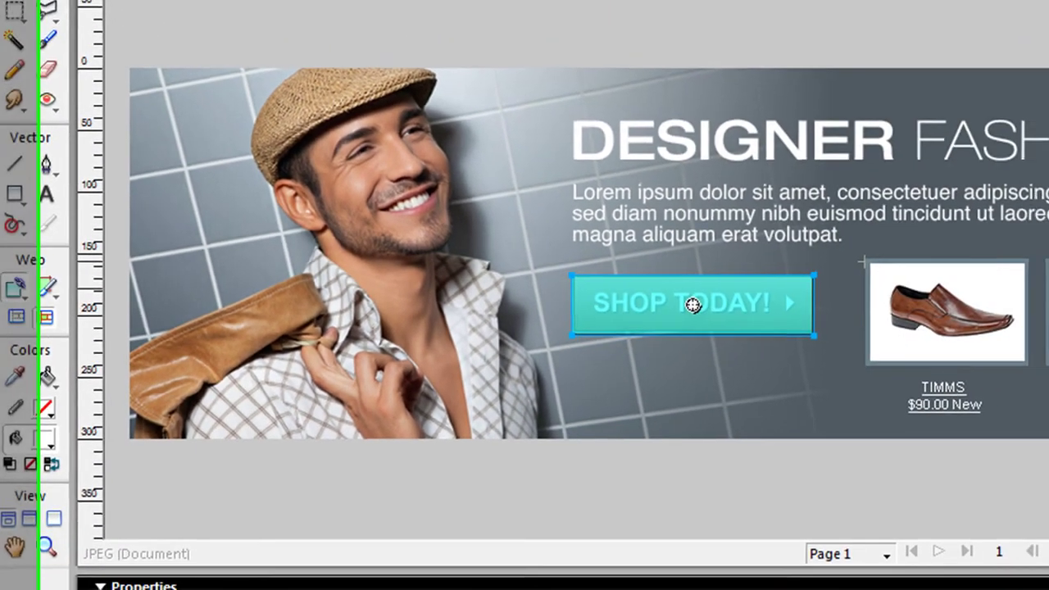
mouse_move(732, 264)
mouse_down()
mouse_move(750, 310)
mouse_move(840, 351)
mouse_up()
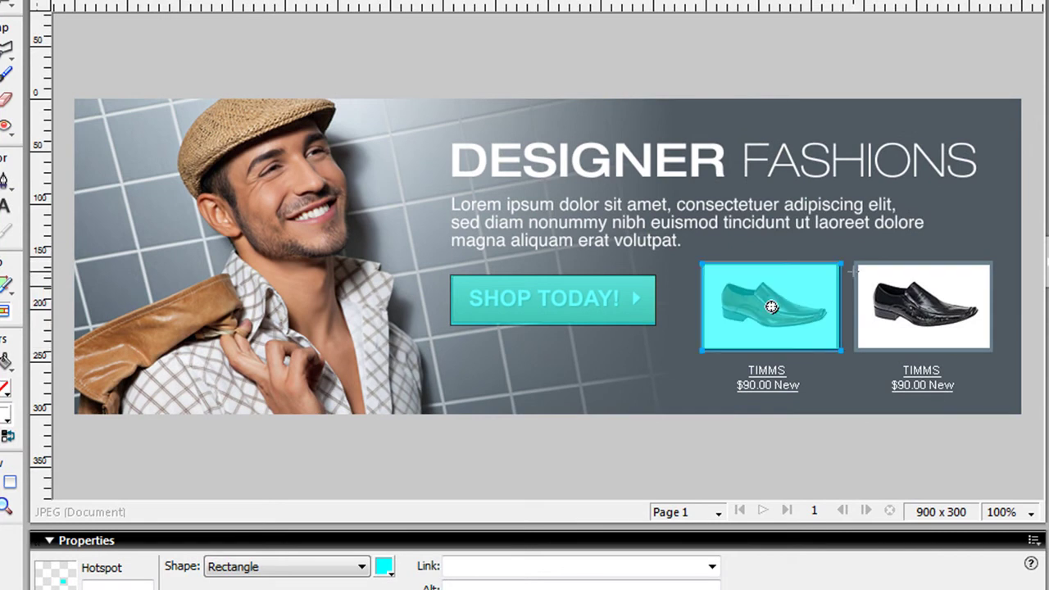
drag(855, 264, 997, 354)
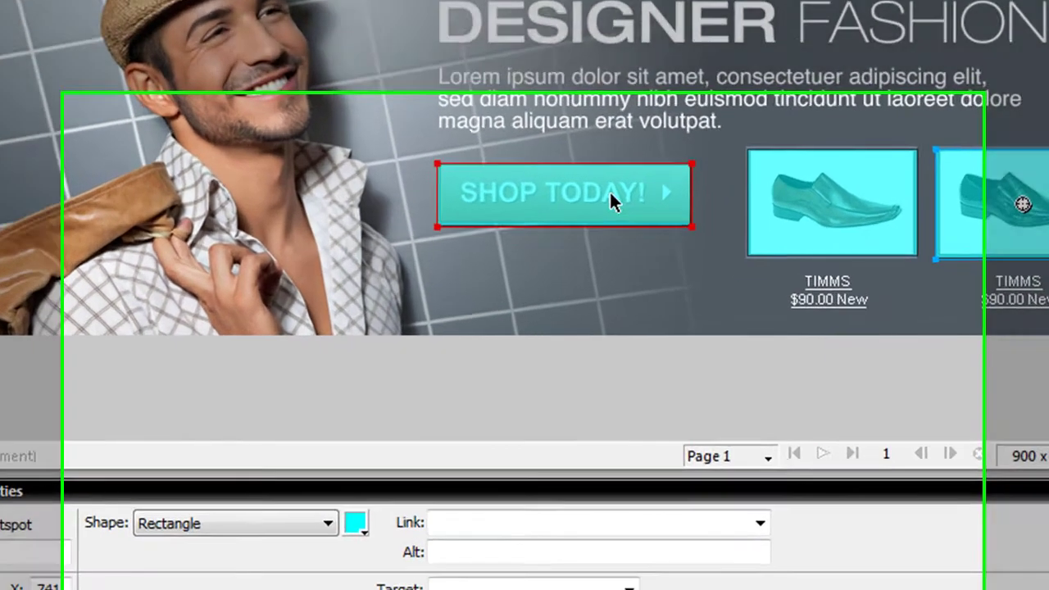
drag(451, 275, 656, 325)
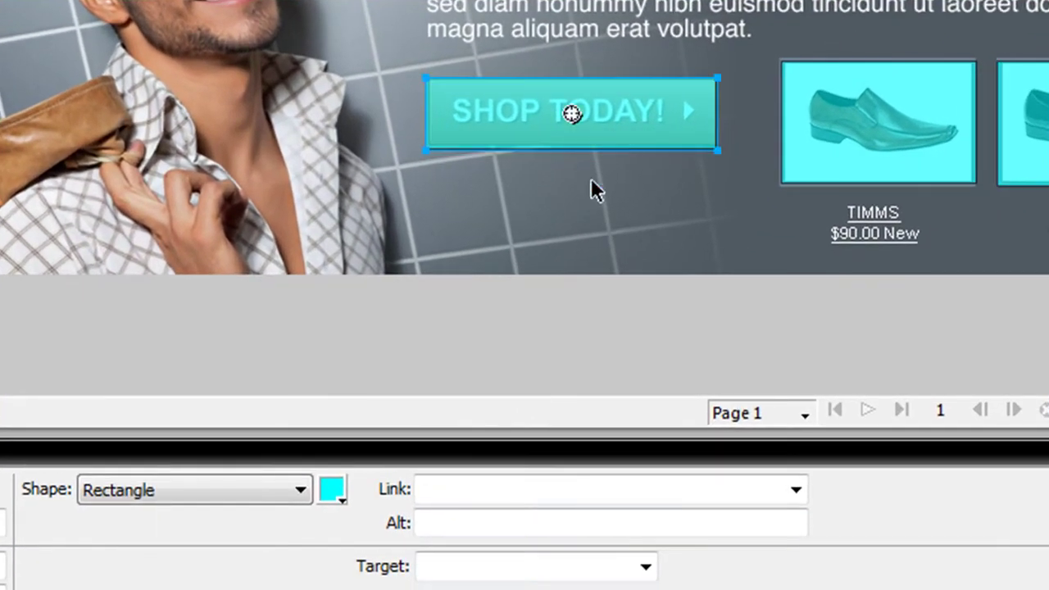
click(463, 483)
text(htt)
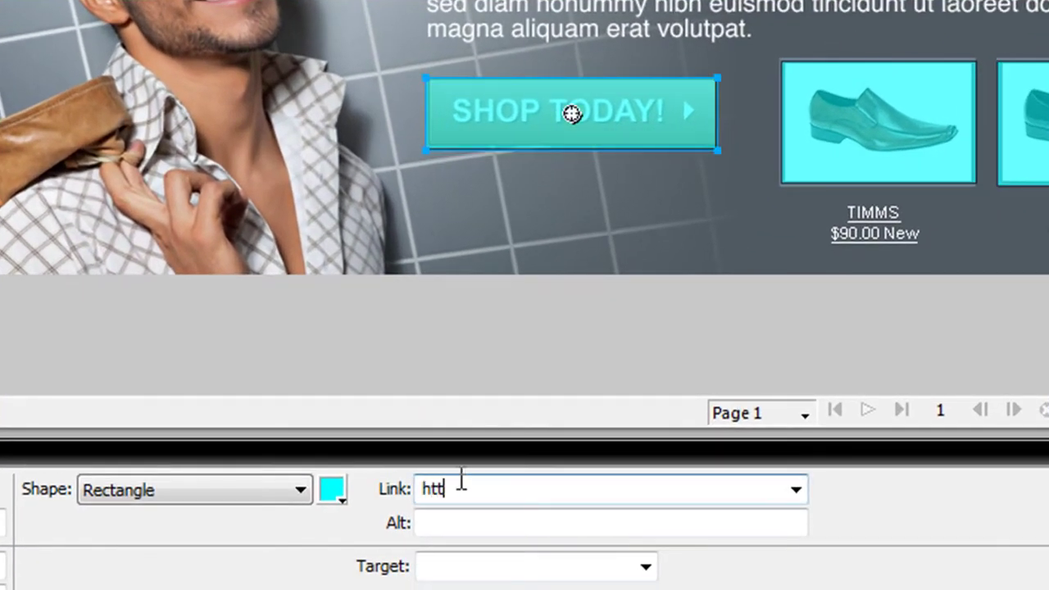
text(p://www.)
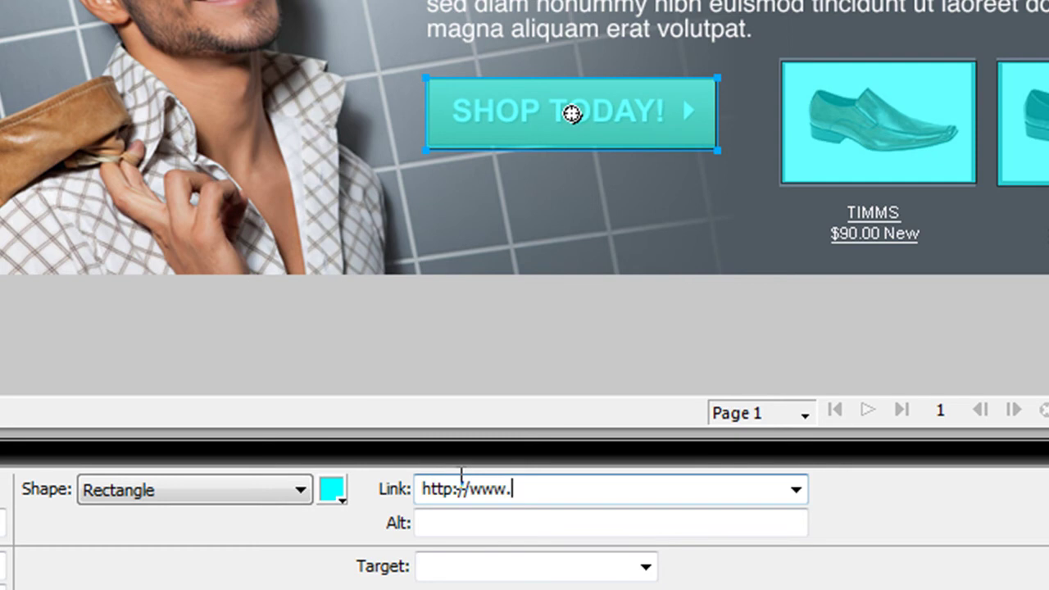
text(google.com)
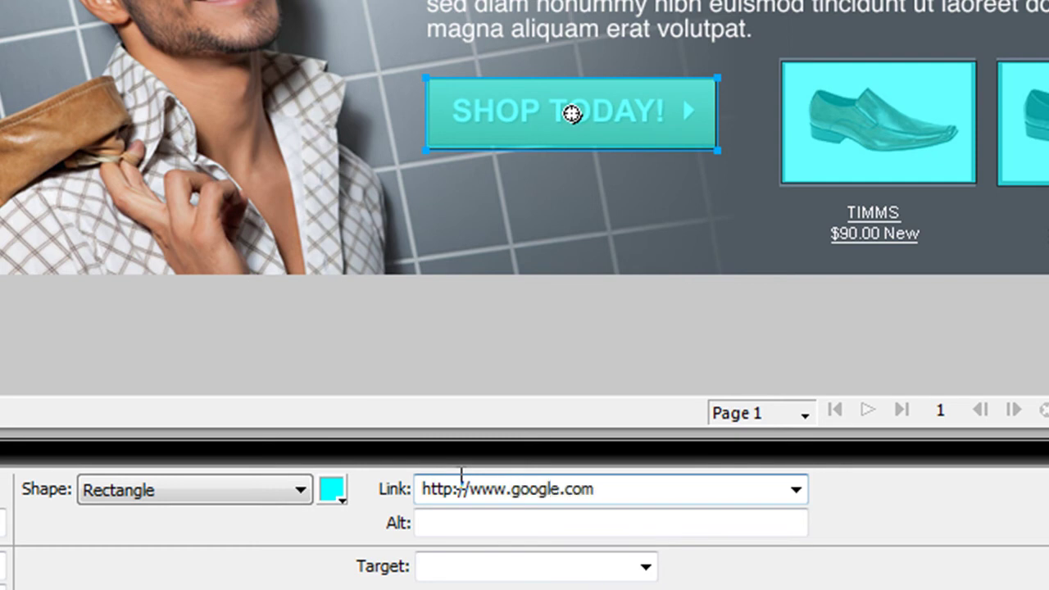
drag(623, 491, 412, 482)
key(ctrl+c)
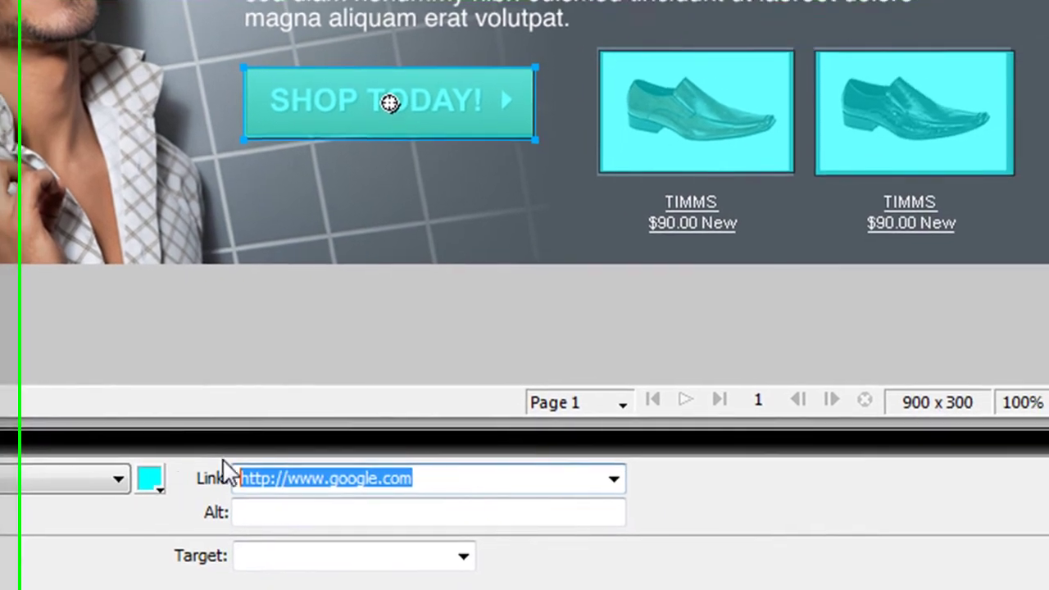
click(655, 119)
click(393, 474)
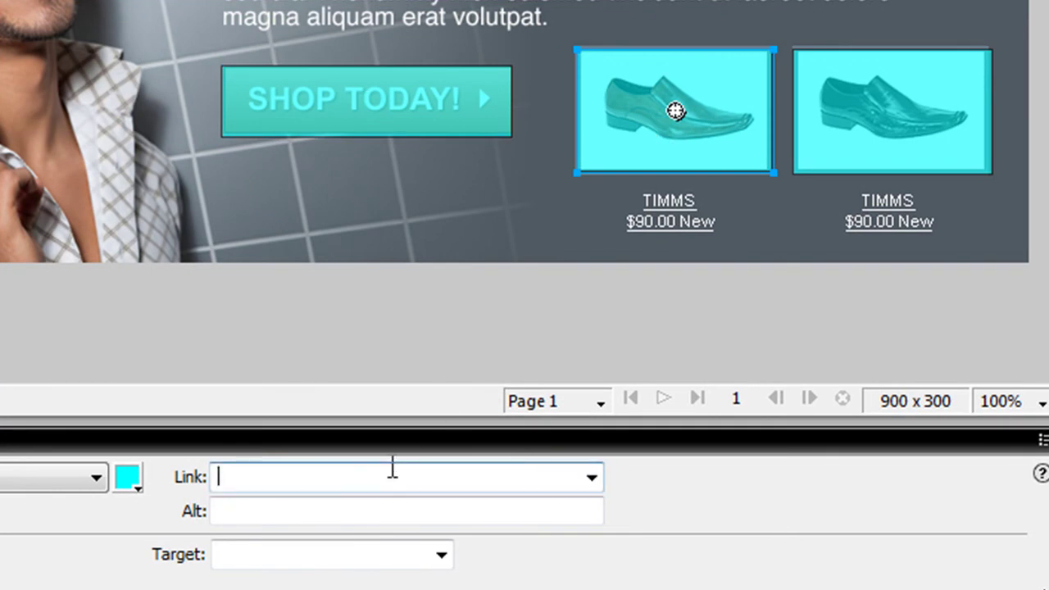
key(ctrl+v)
double_click(350, 482)
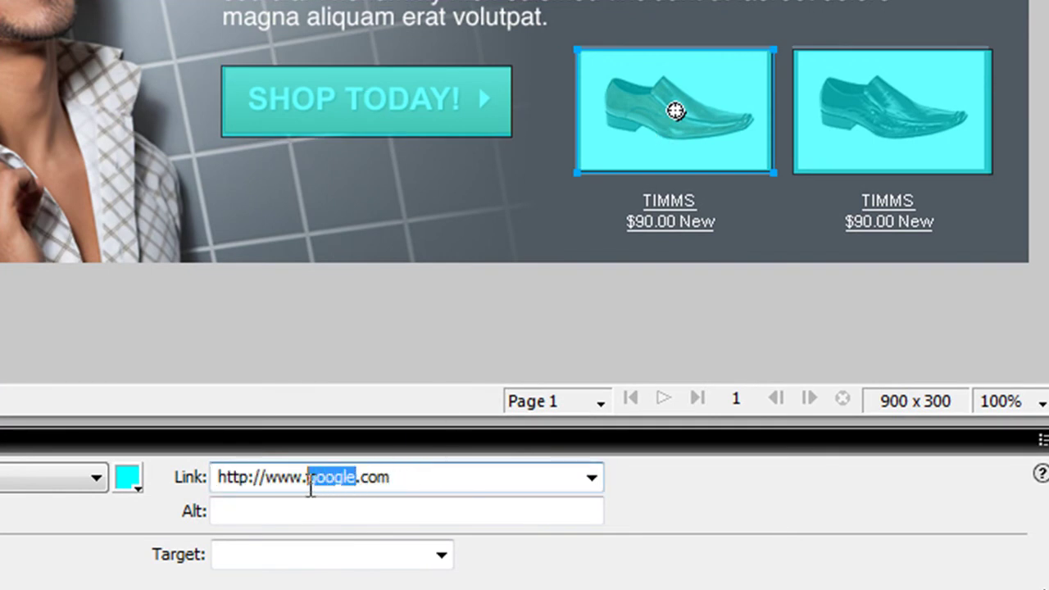
text(yahoo)
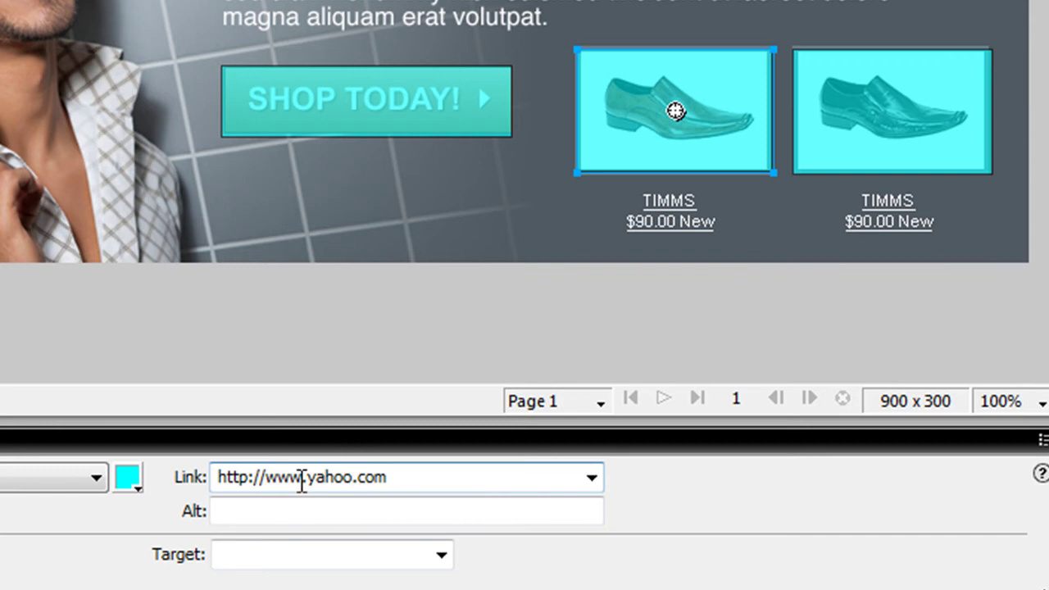
click(840, 136)
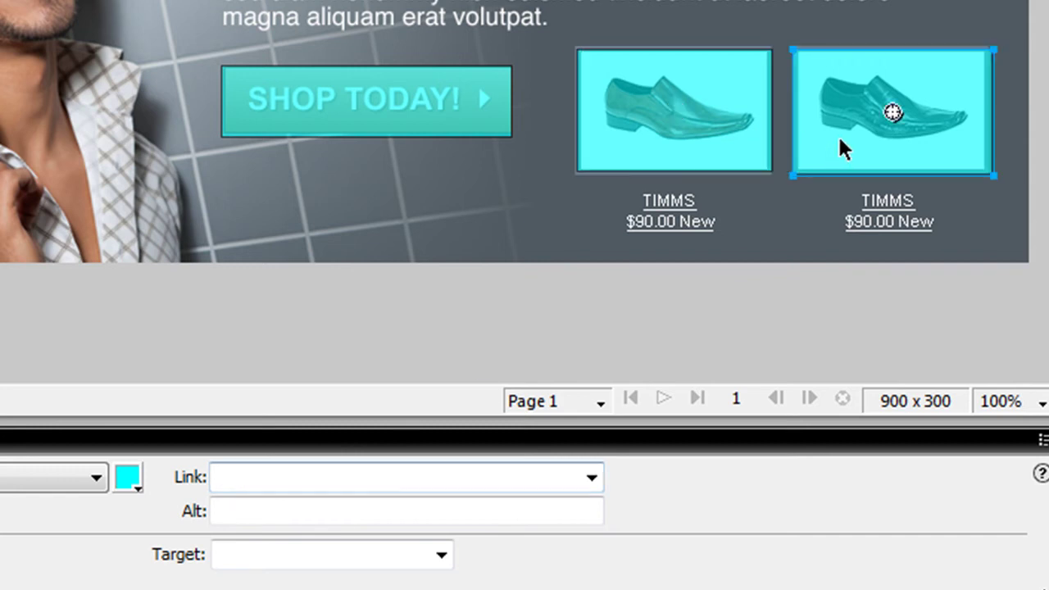
click(311, 475)
key(ctrl+v)
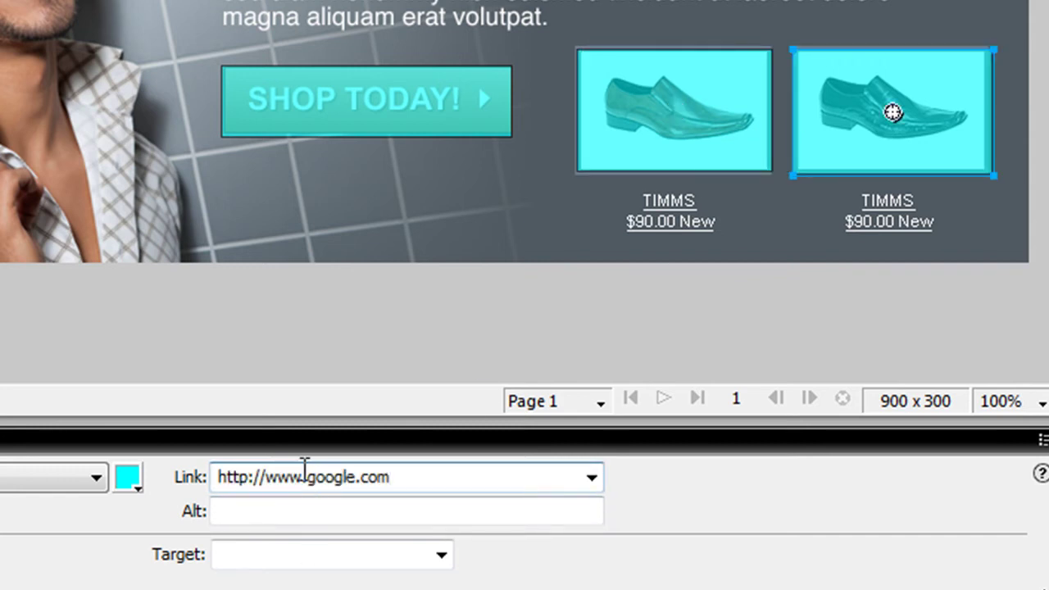
drag(306, 475, 353, 477)
text(a)
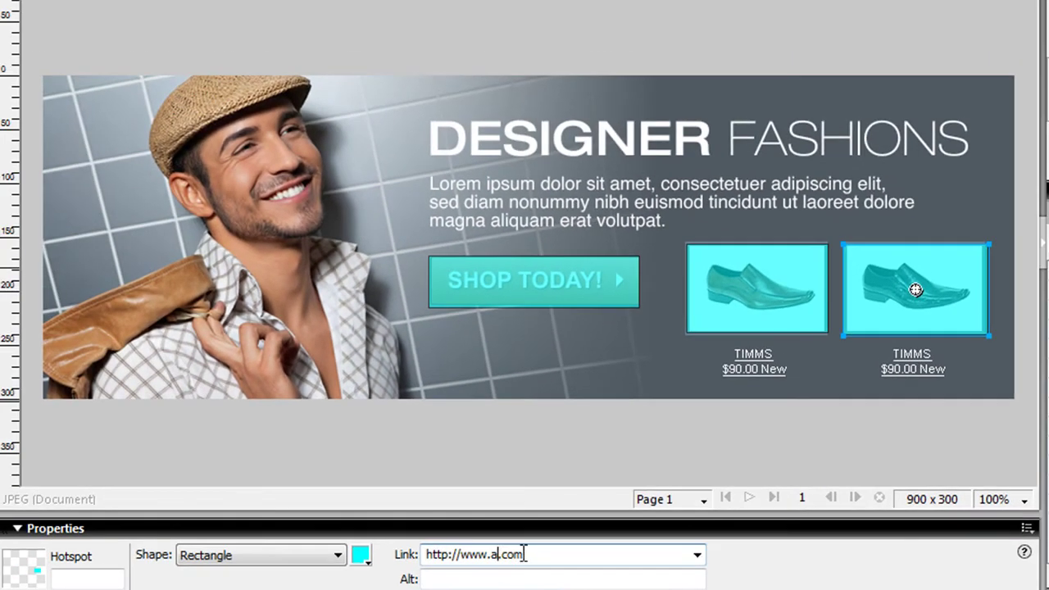
click(600, 443)
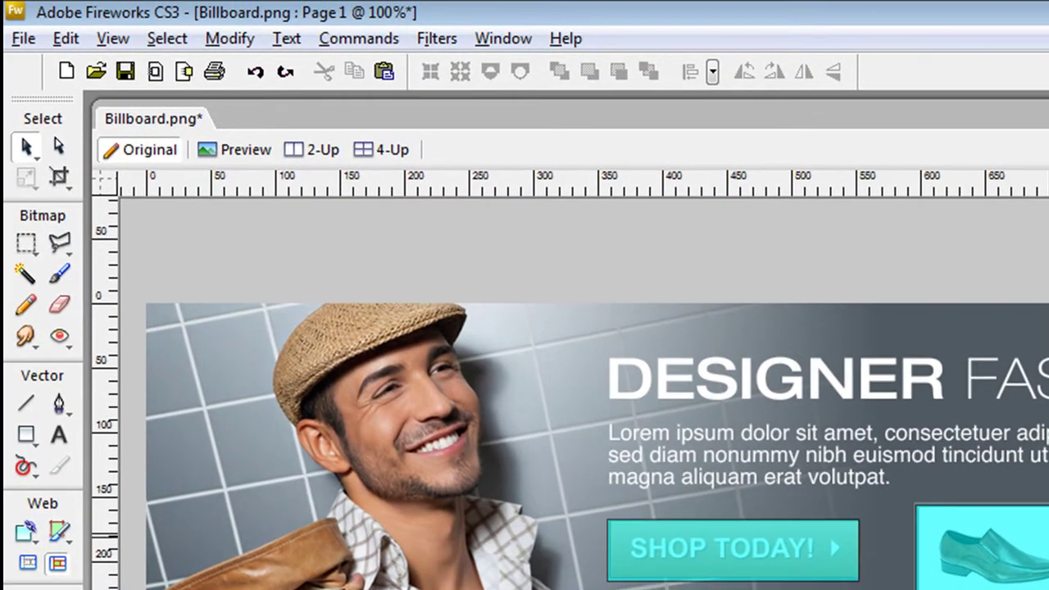
Export as HTML and Images, replacing the existing billboard_900x300 htm and JPG files
click(23, 38)
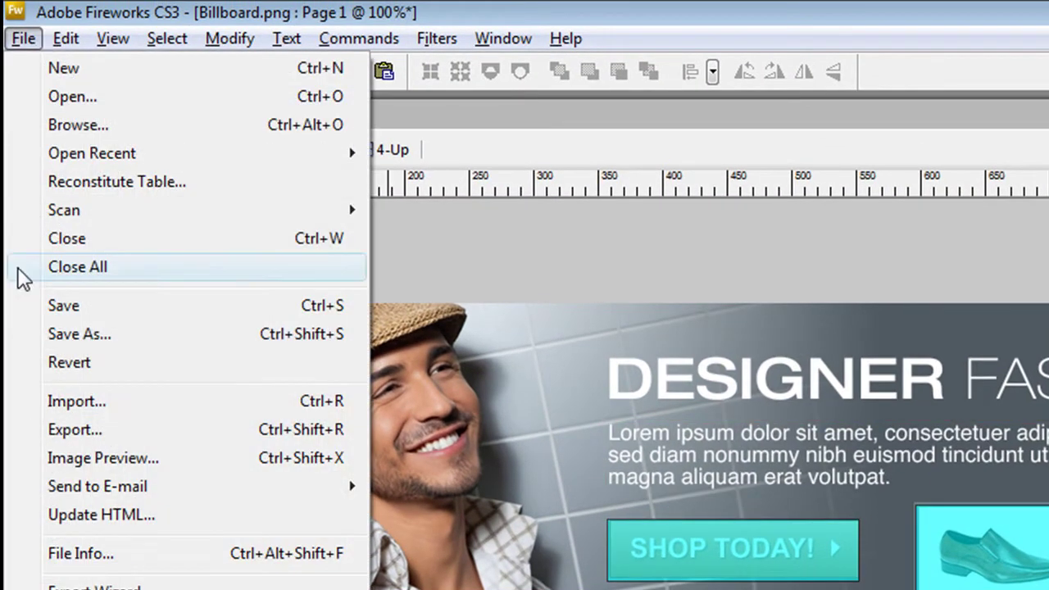
click(50, 428)
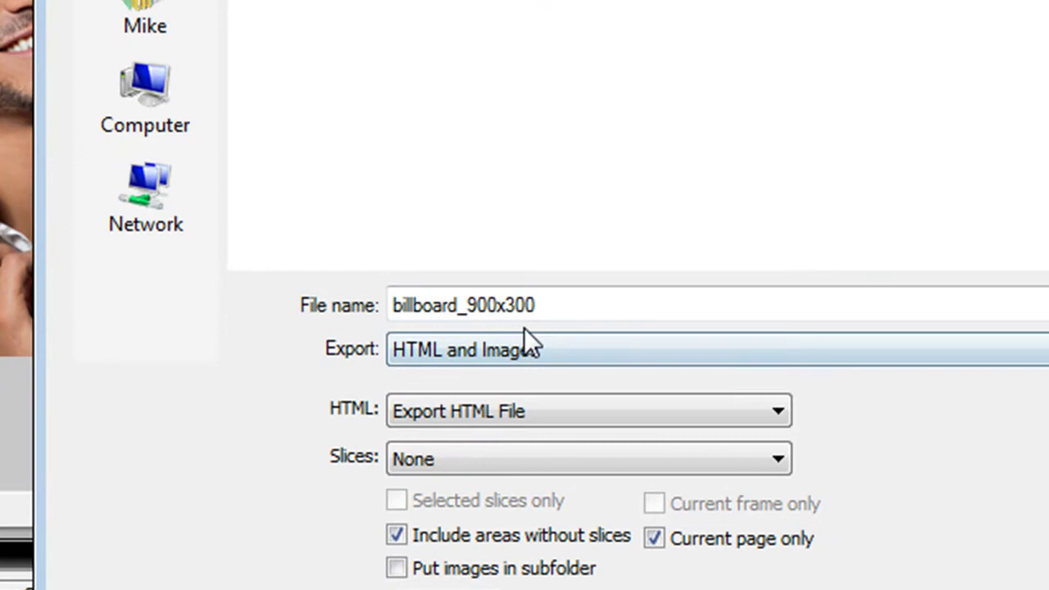
click(444, 350)
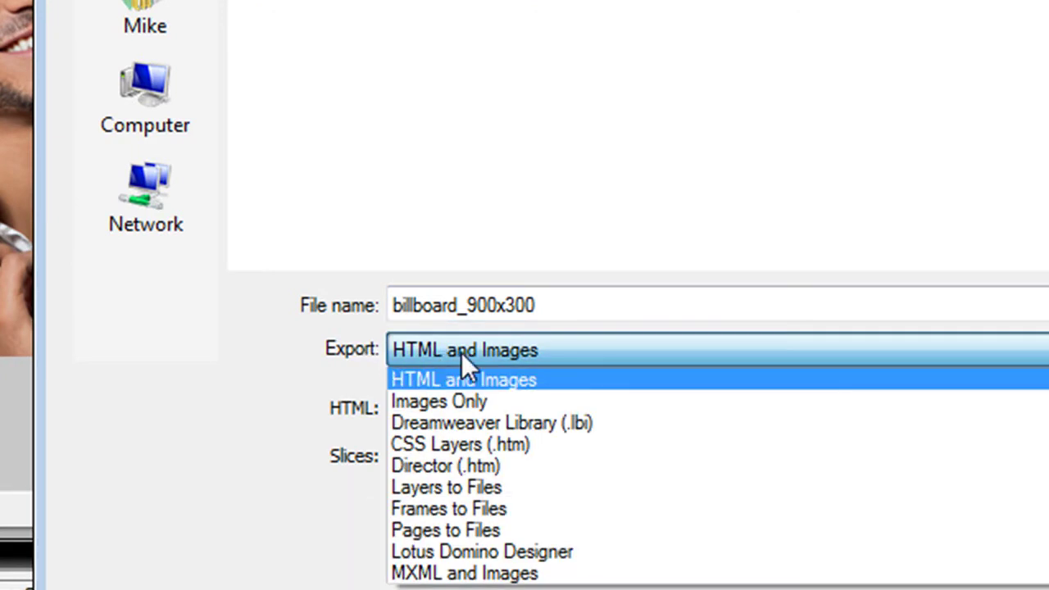
click(461, 354)
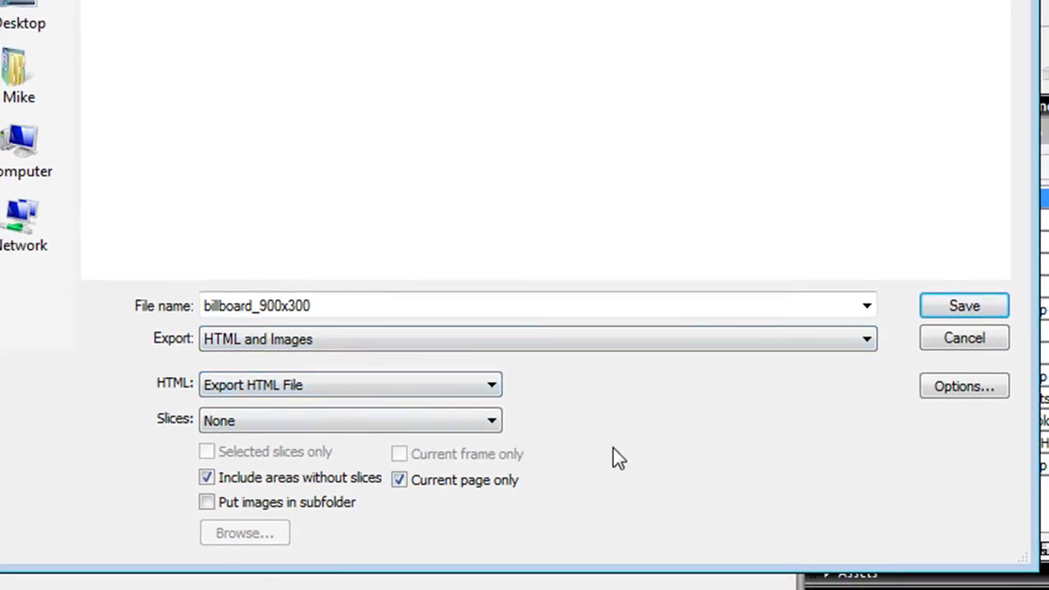
click(943, 316)
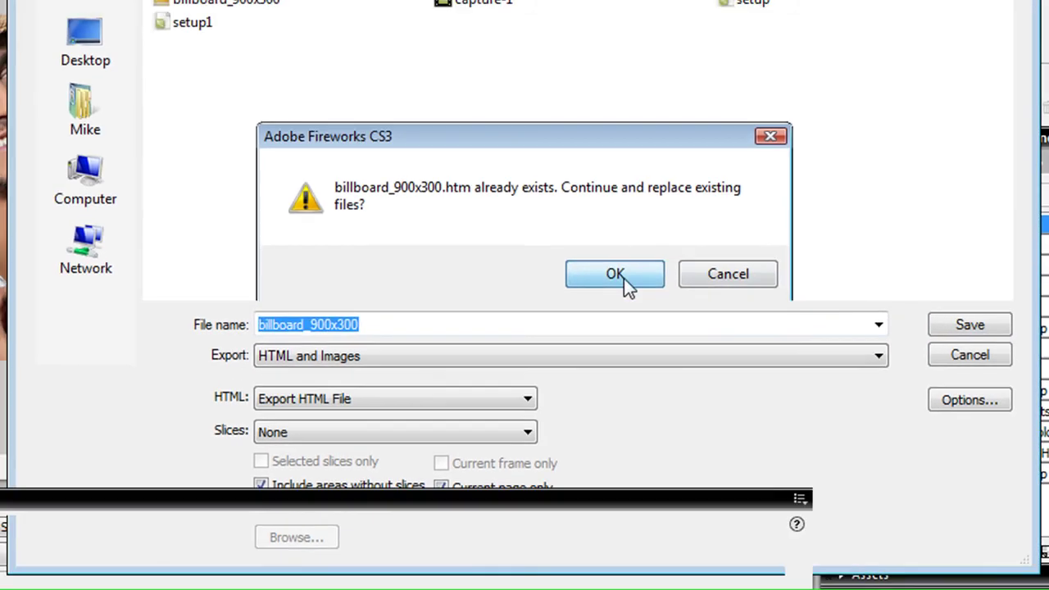
click(622, 326)
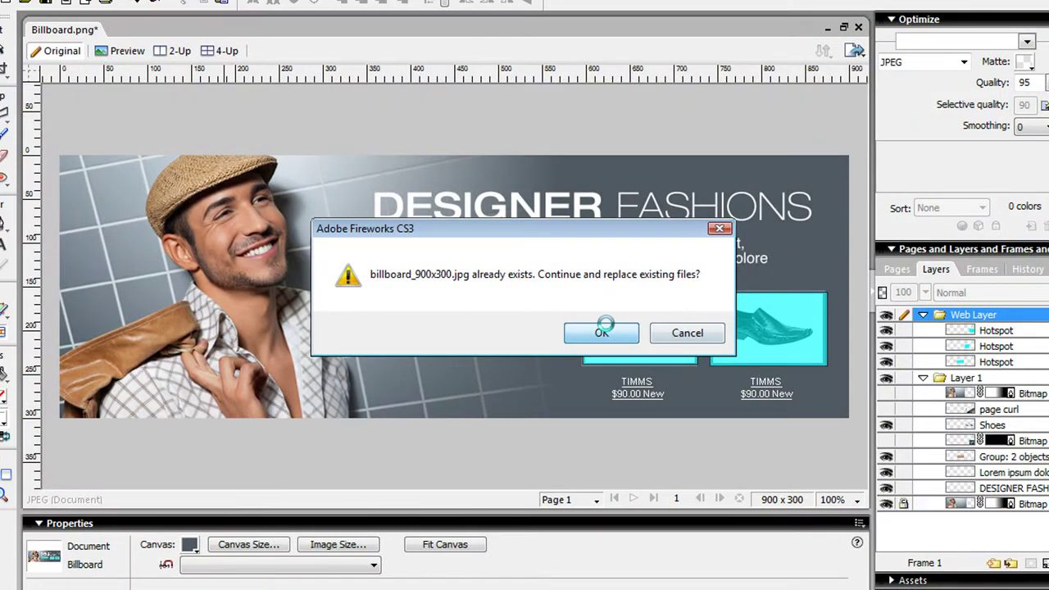
click(603, 332)
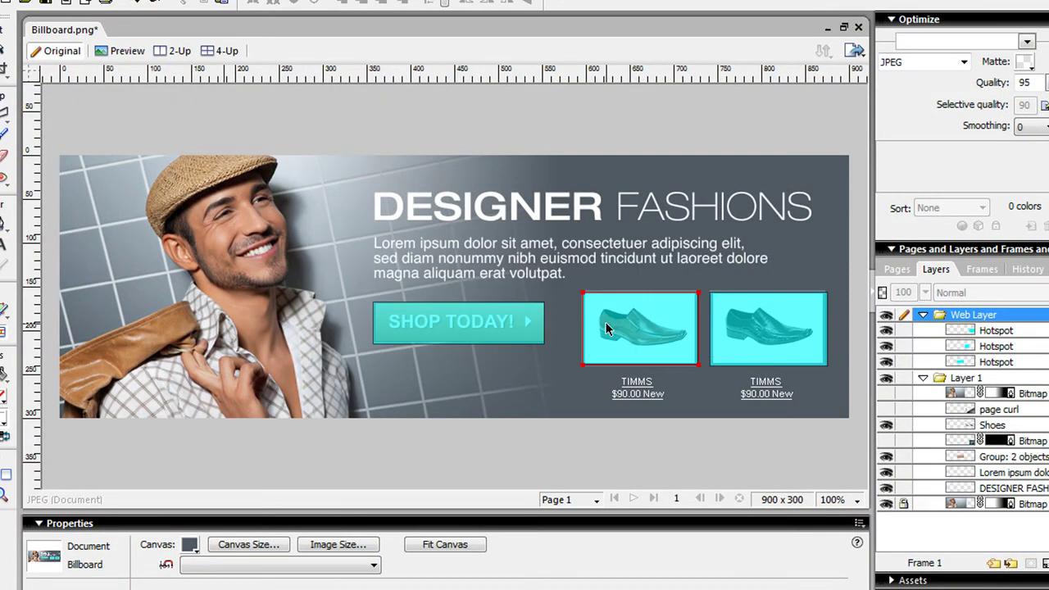
Switch to the Billboard Design folder and open billboard_900x300.htm in the browser
key(alt+Tab)
key(Tab)
key(Tab)
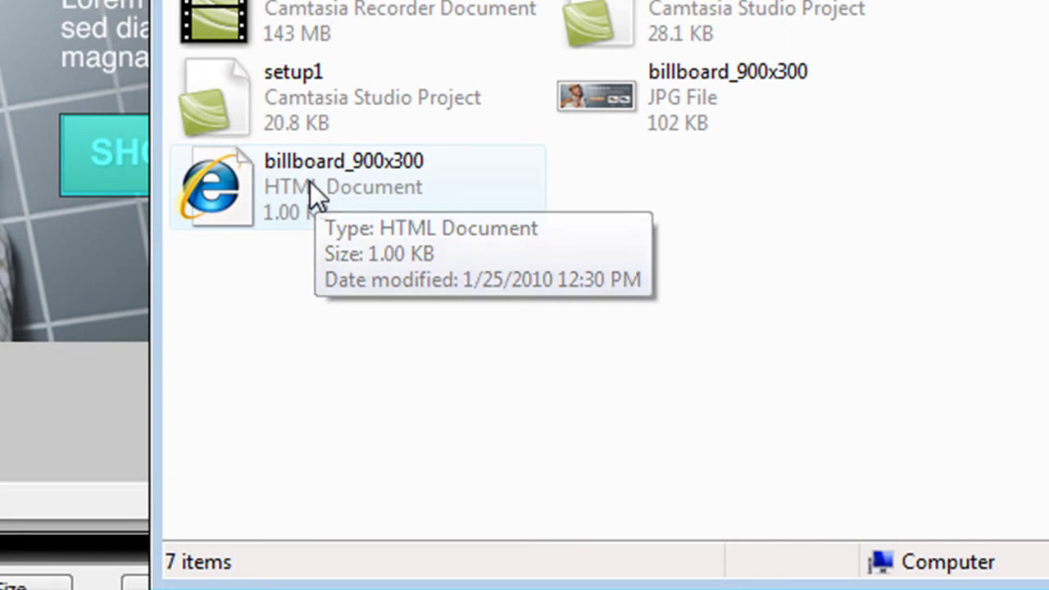
double_click(308, 181)
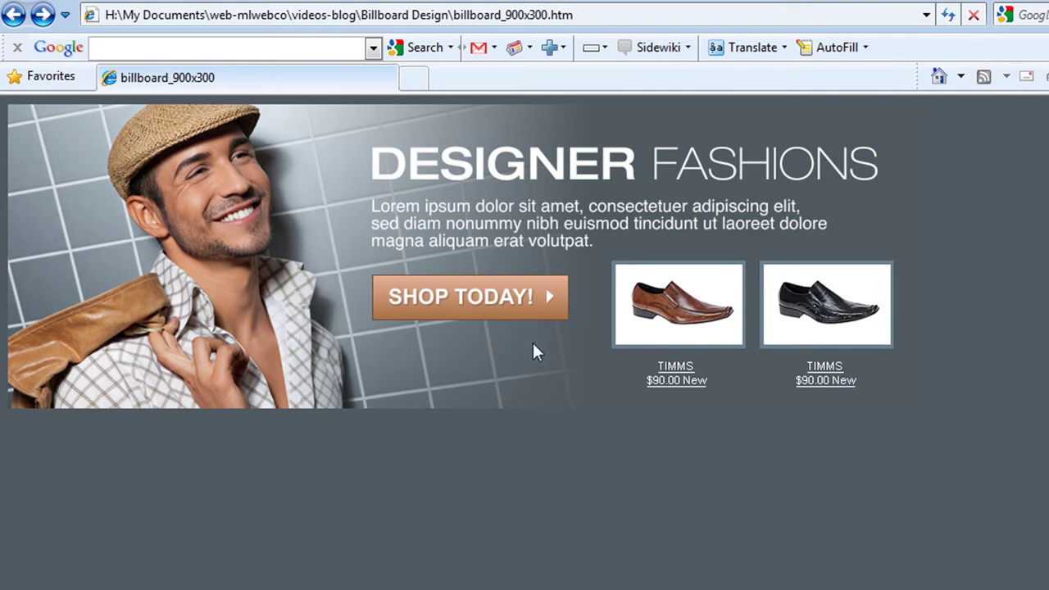
Test the Shop Today, brown shoe and black shoe links, going Back after each
click(536, 315)
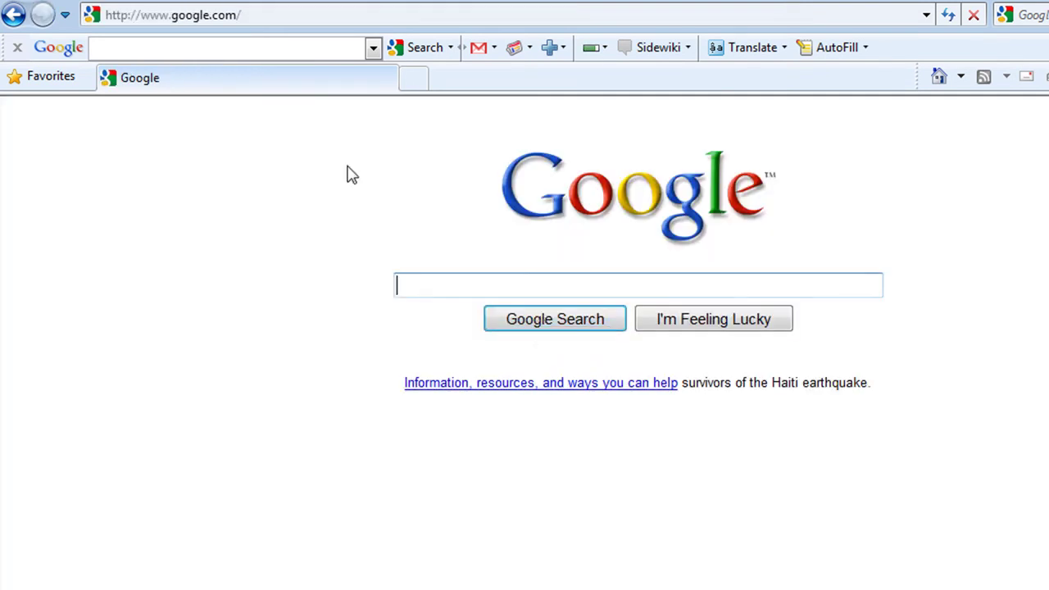
click(14, 16)
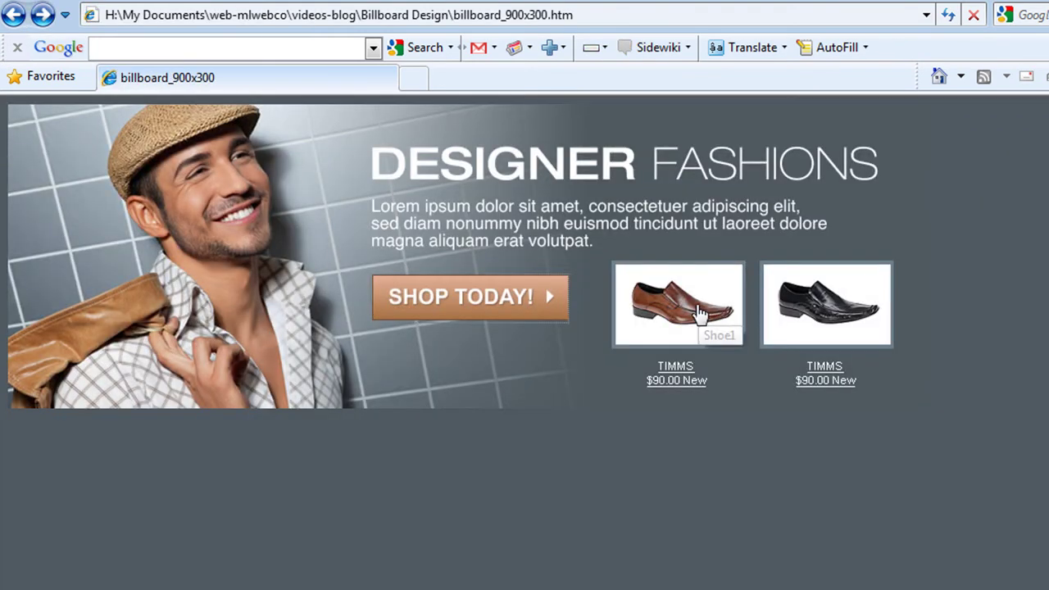
click(698, 312)
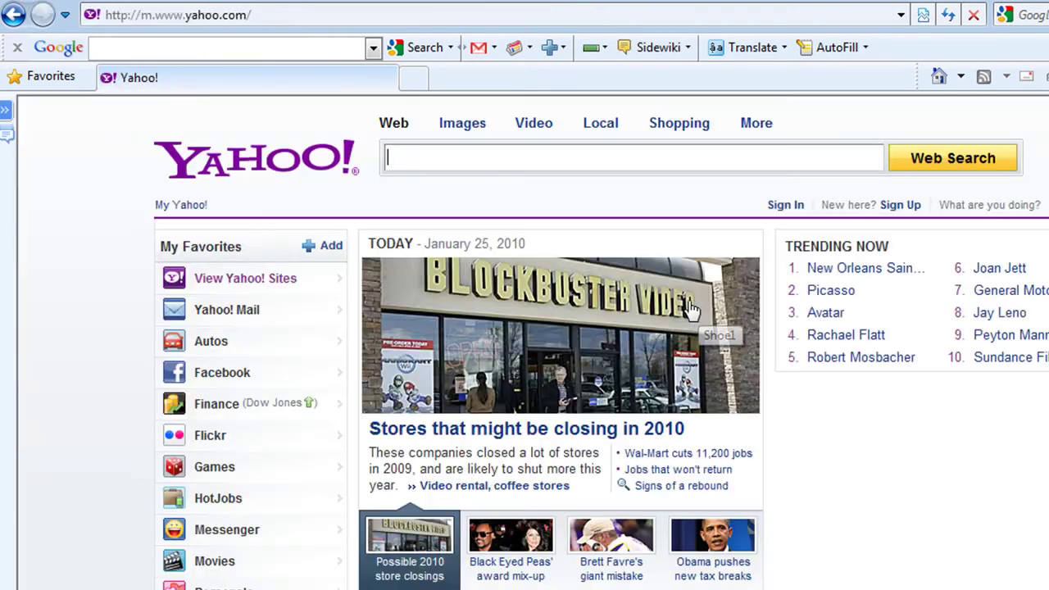
click(14, 16)
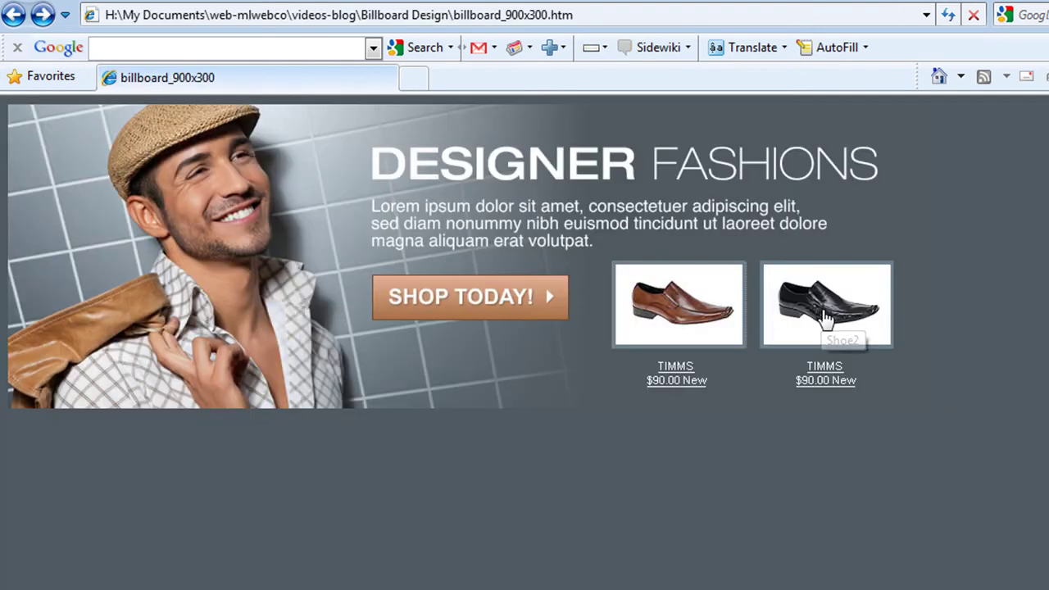
click(829, 320)
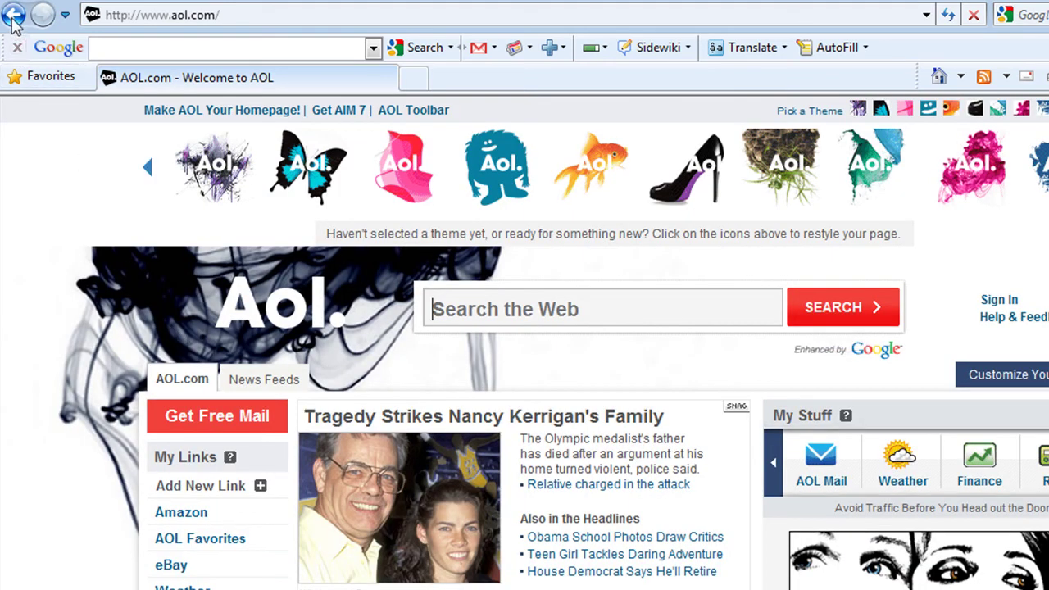
click(13, 16)
Open billboard_900x300.htm from Explorer in TextPad, confirming the reload from disk
key(alt+Tab)
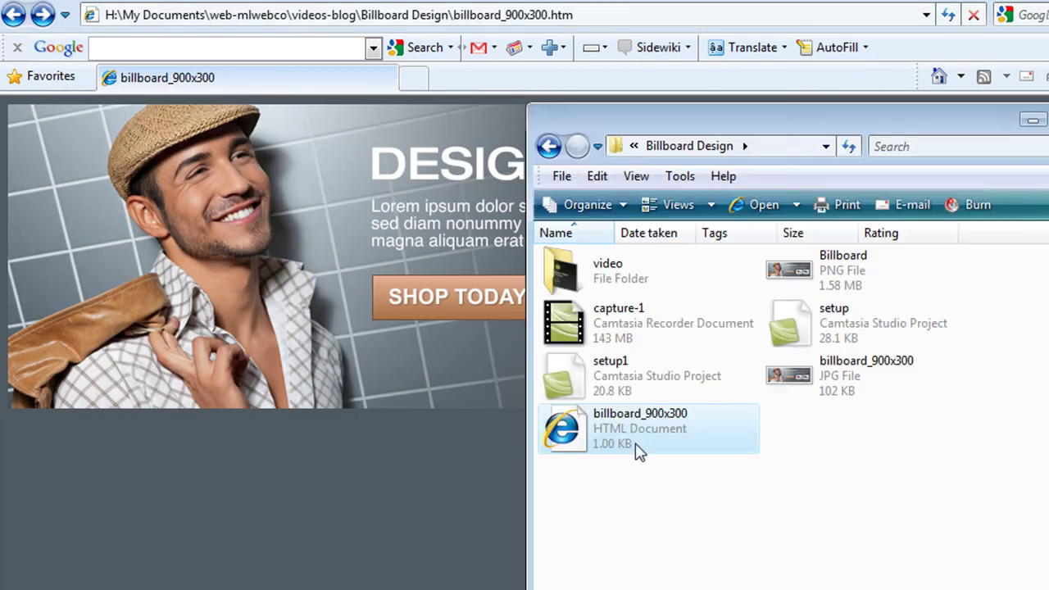
right_click(606, 421)
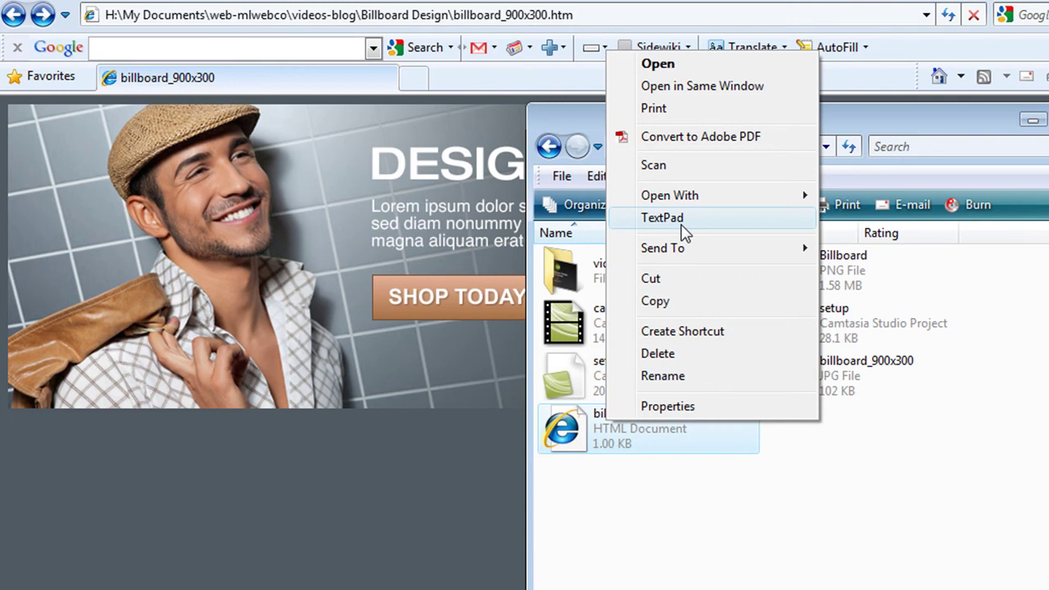
click(662, 218)
click(677, 428)
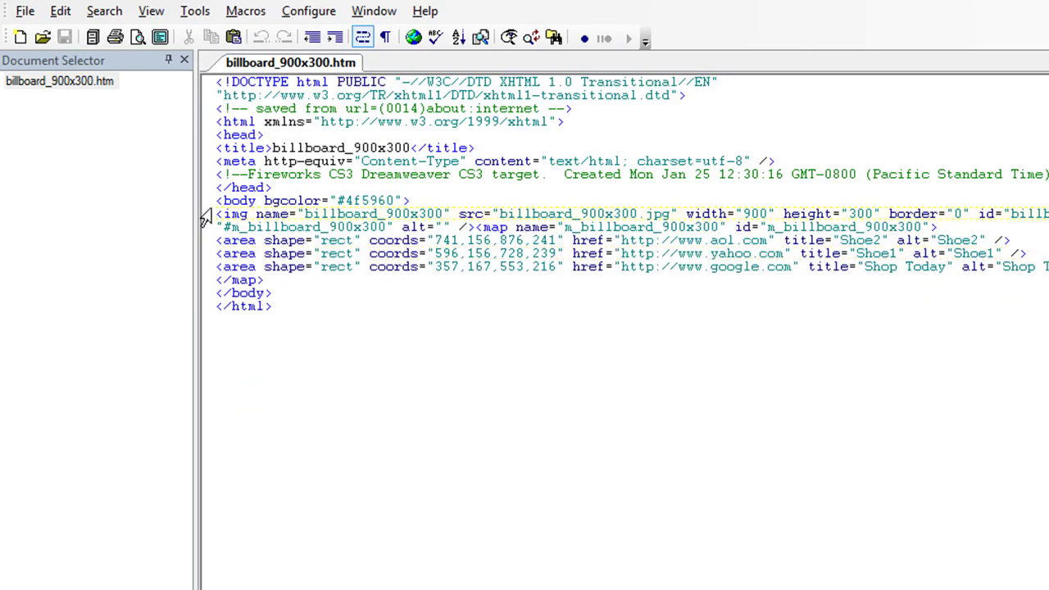
Insert line breaks so the img tag and map block sit on their own lines
key(Return)
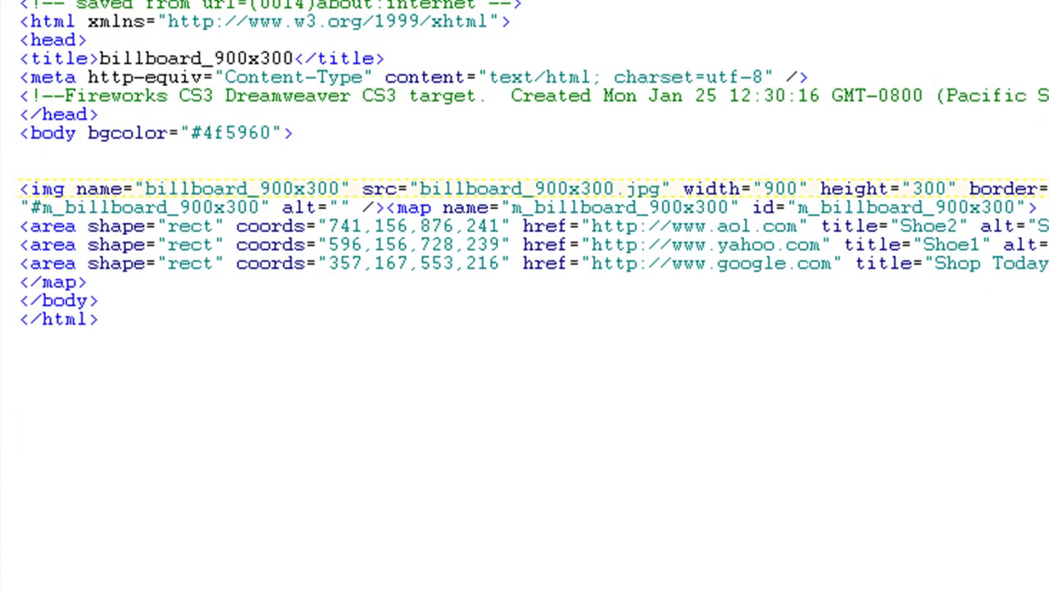
click(382, 208)
key(Return)
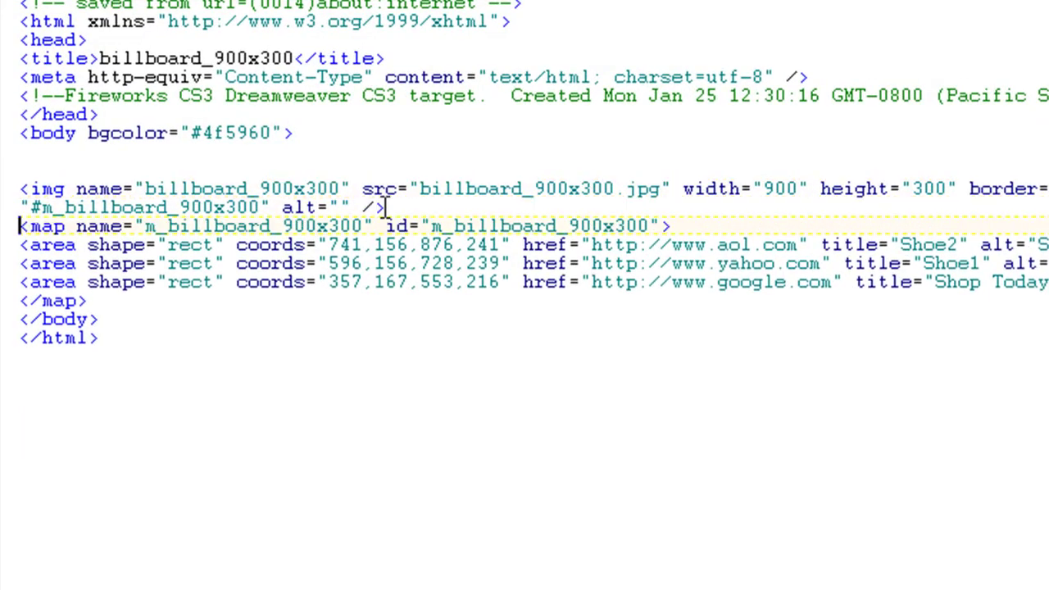
key(Return)
click(261, 321)
key(Return)
key(Return)
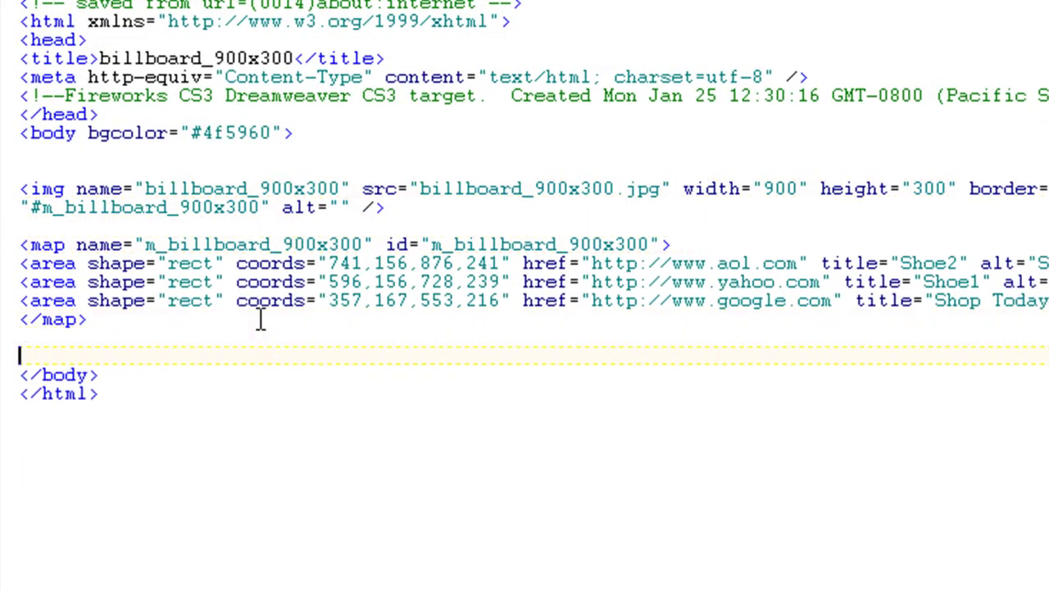
key(Return)
Highlight the img tag, opening and closing map tags, and the whole map block for review
mouse_move(20, 188)
mouse_down()
mouse_move(97, 191)
mouse_move(69, 190)
mouse_up()
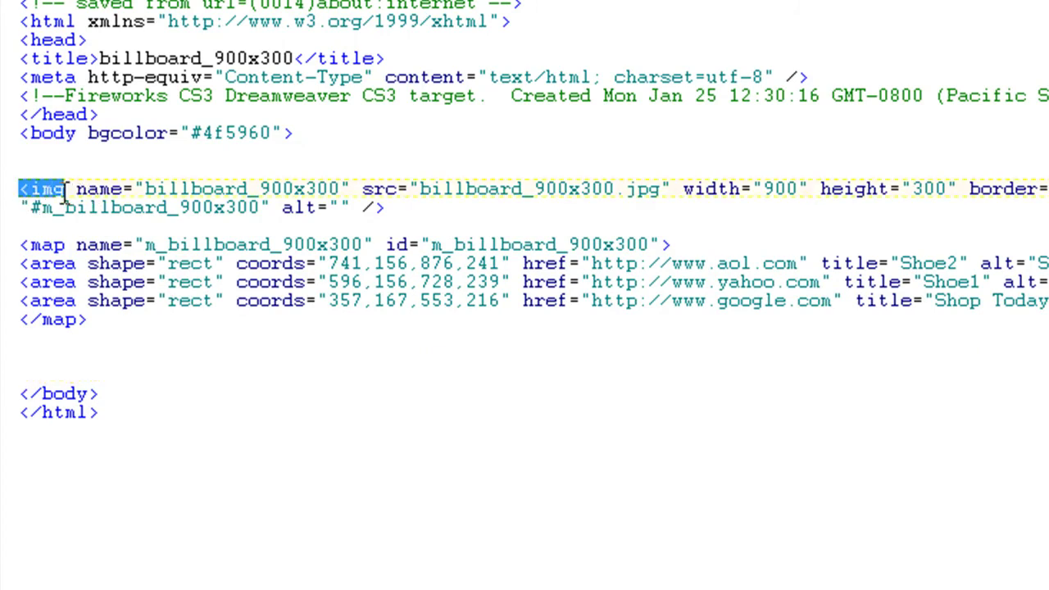
drag(66, 190, 386, 210)
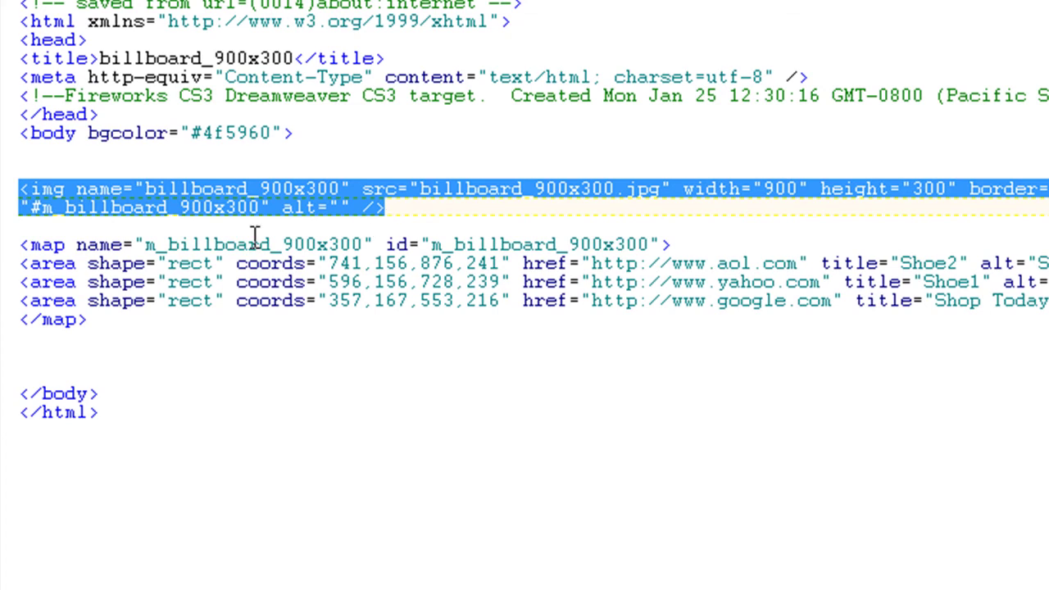
drag(20, 250, 59, 253)
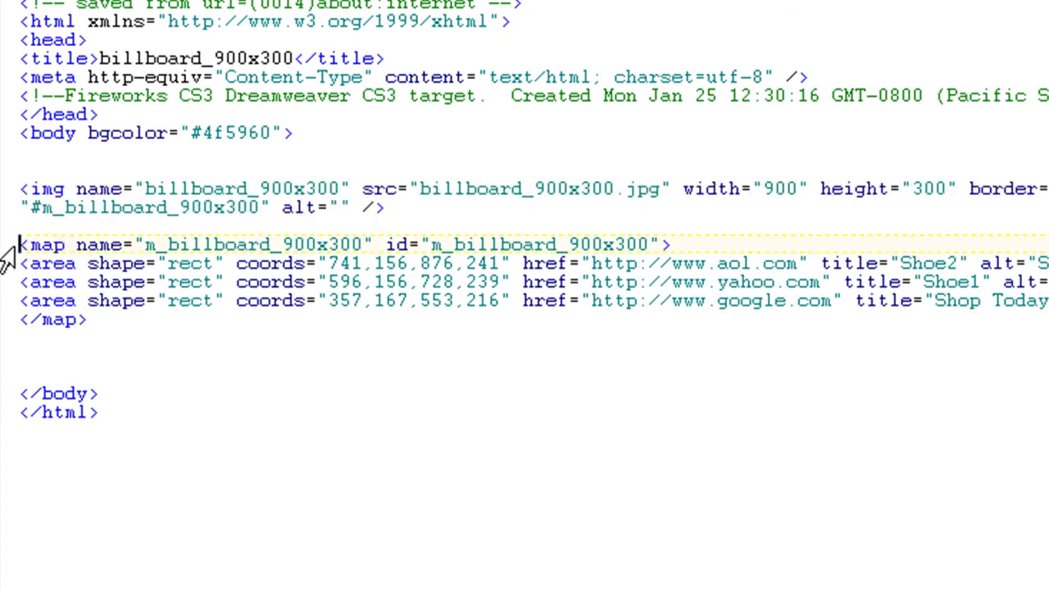
drag(7, 246, 29, 247)
drag(87, 323, 20, 323)
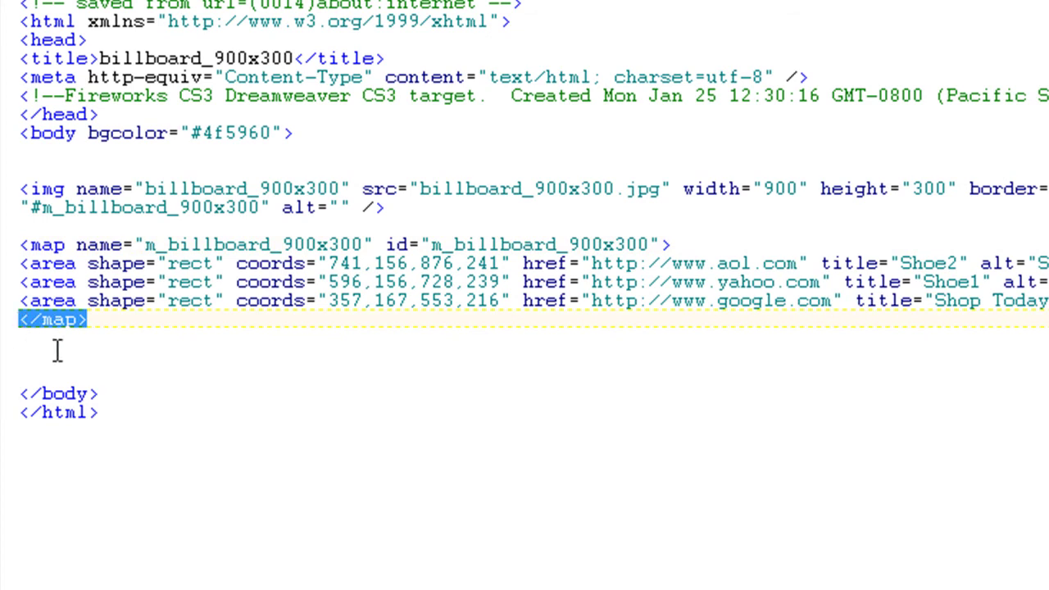
click(57, 351)
drag(20, 190, 92, 318)
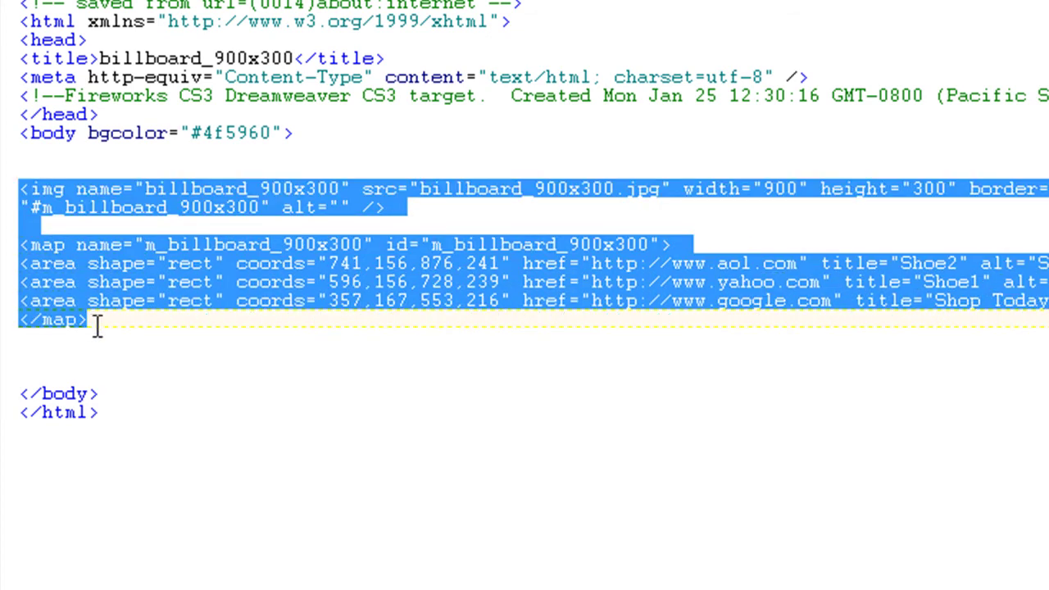
click(318, 346)
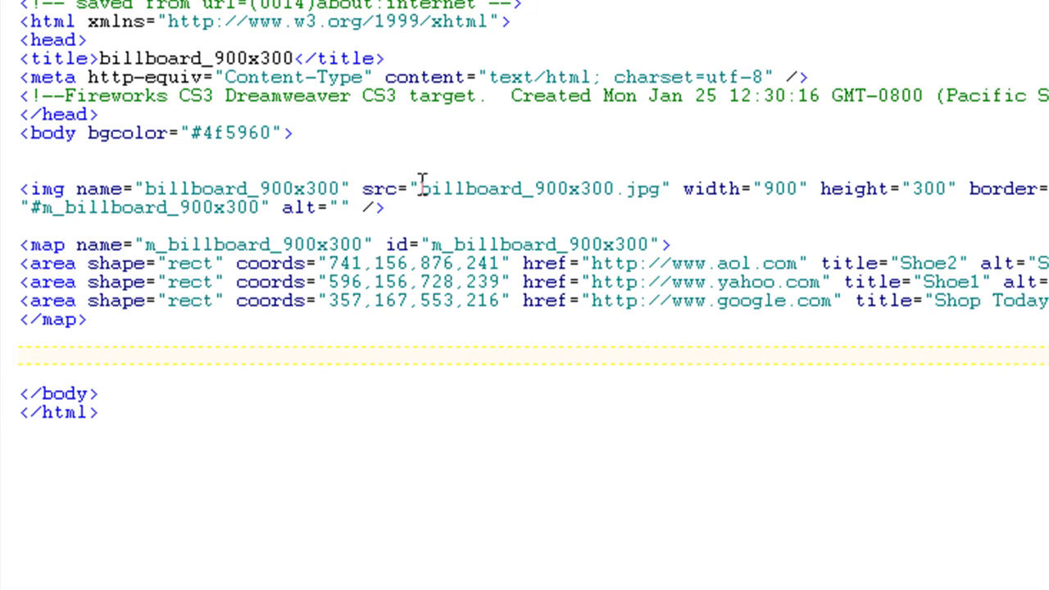
Alt+Tab back to the Fireworks window showing Billboard.png
key(alt+Tab)
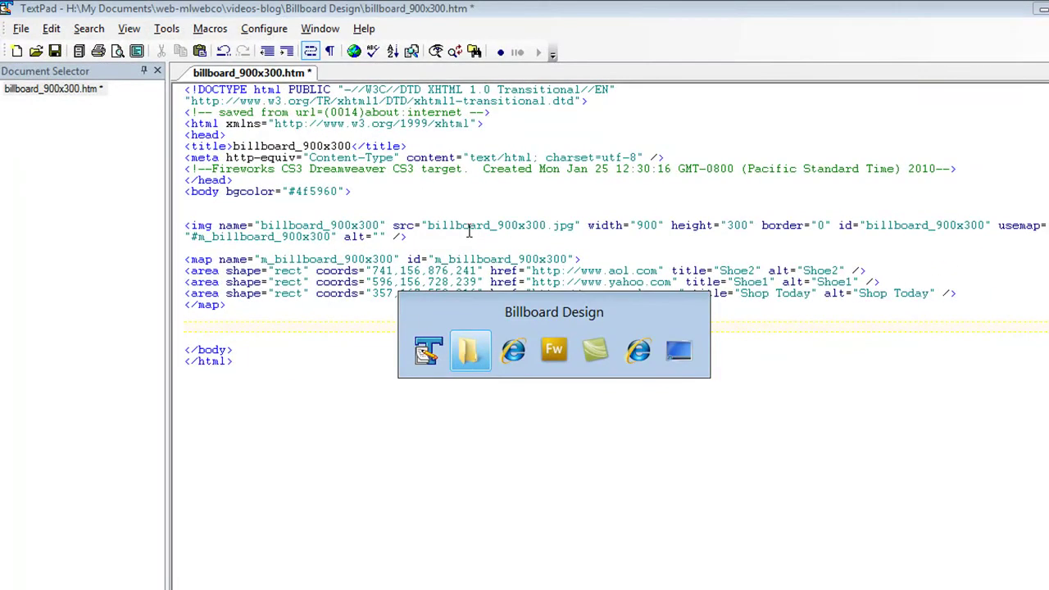
key(Tab)
key(Tab)
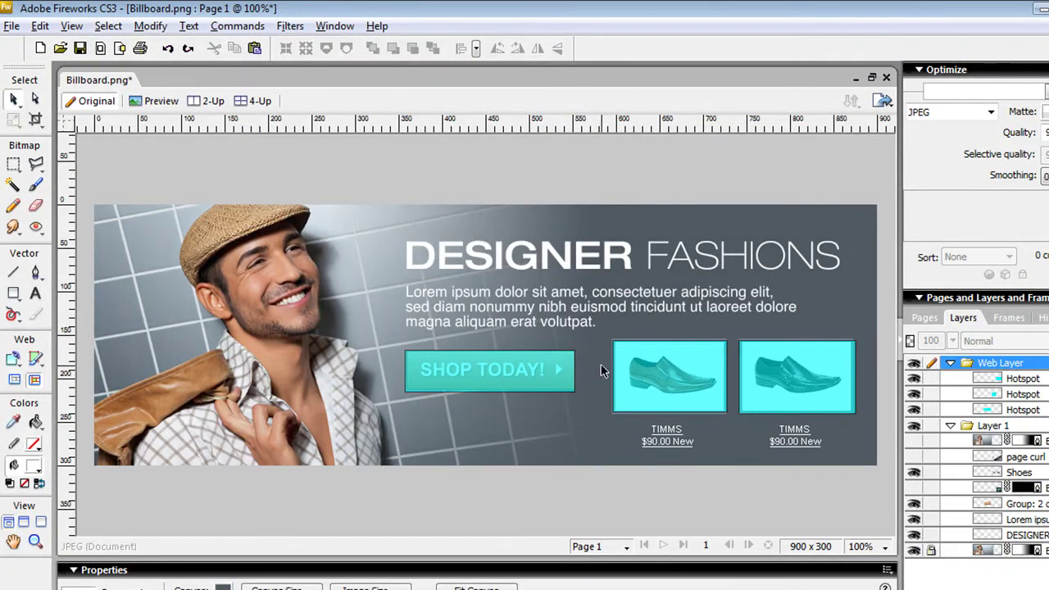